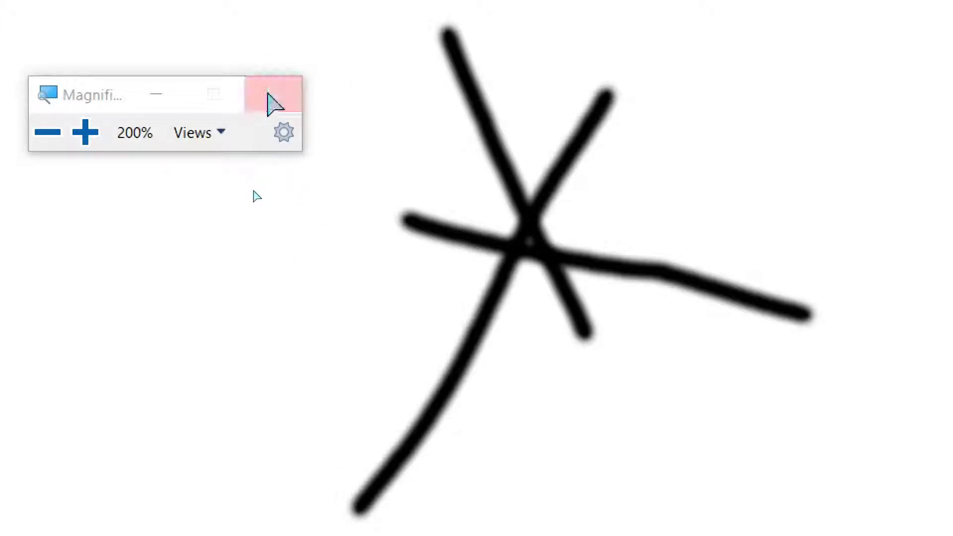
# In Preferences > Image Windows, set the Pointer mode to 'Tool icon'.
pyautogui.click(273, 104)
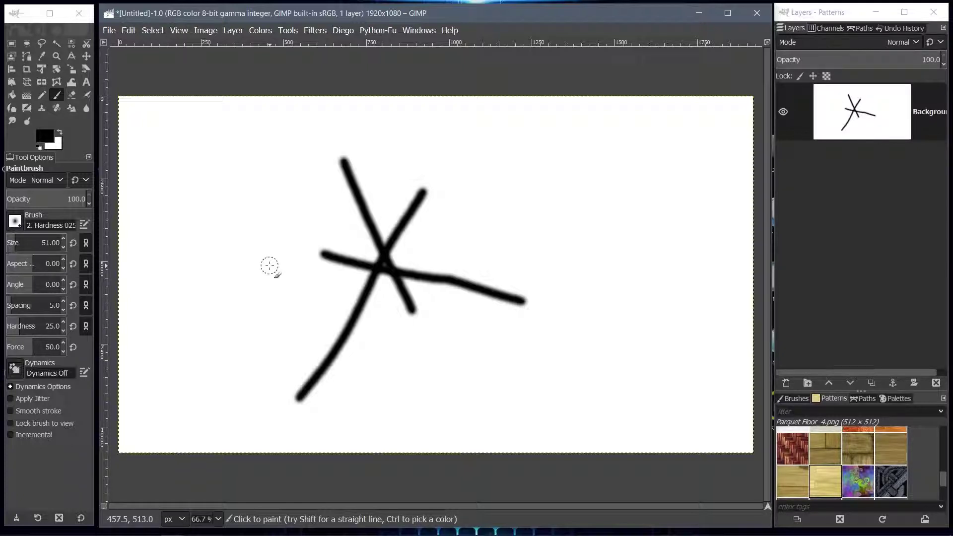
pyautogui.click(128, 30)
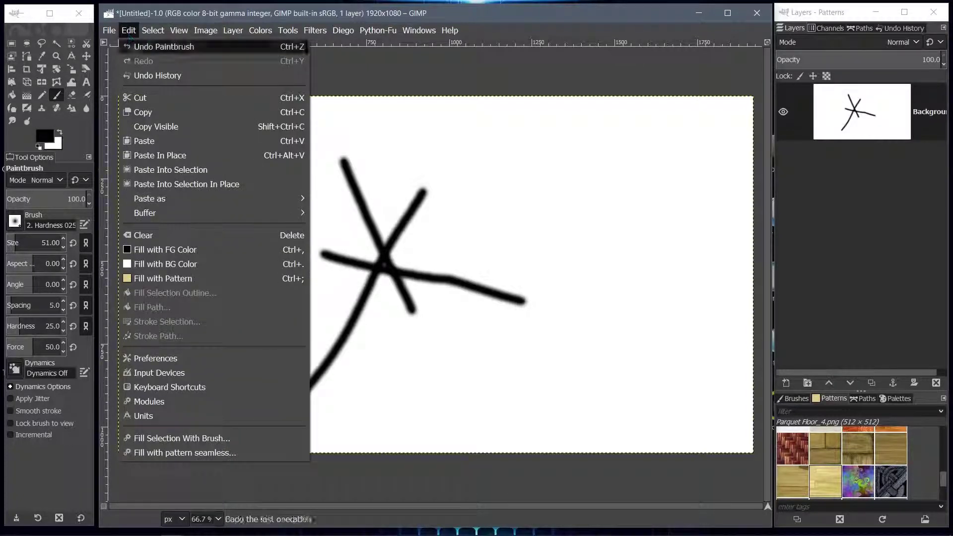
pyautogui.click(147, 357)
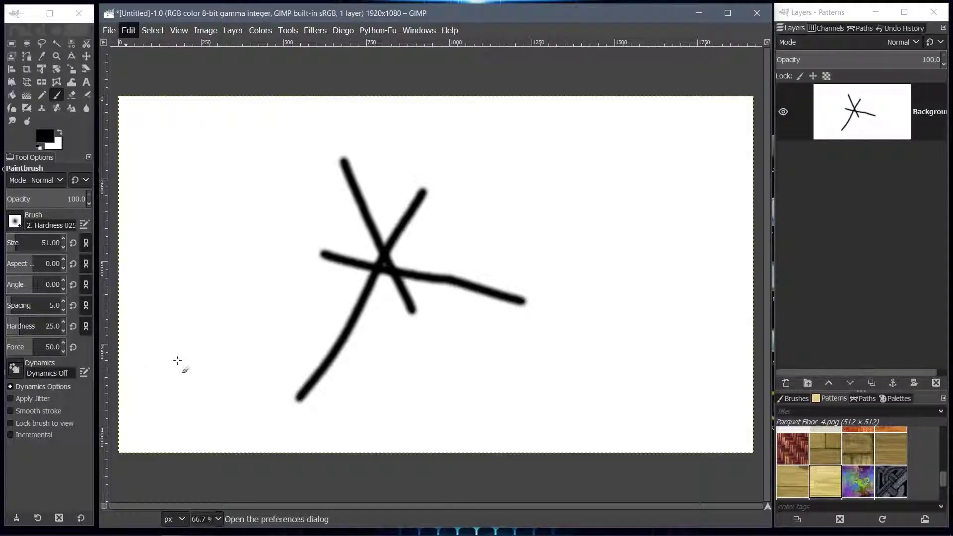
pyautogui.press('super+plus')
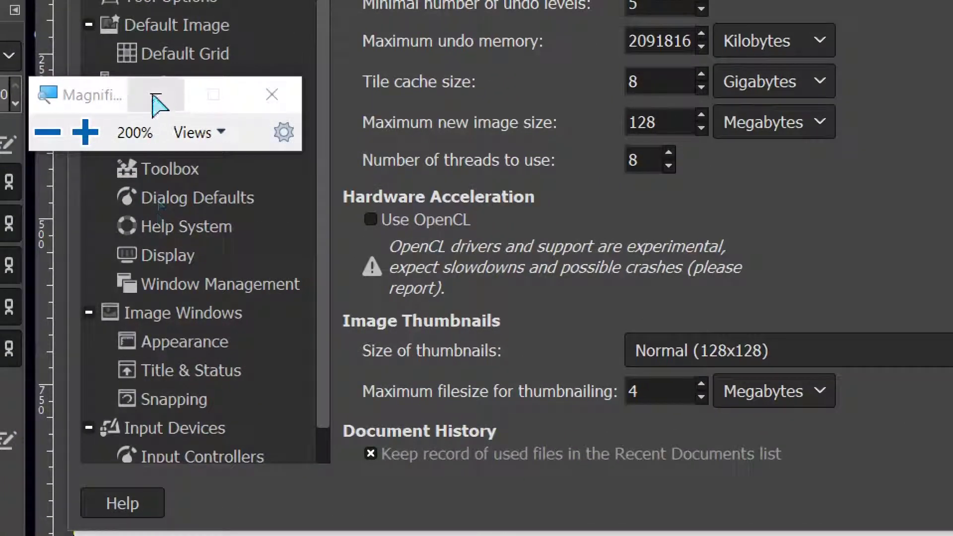
pyautogui.click(158, 96)
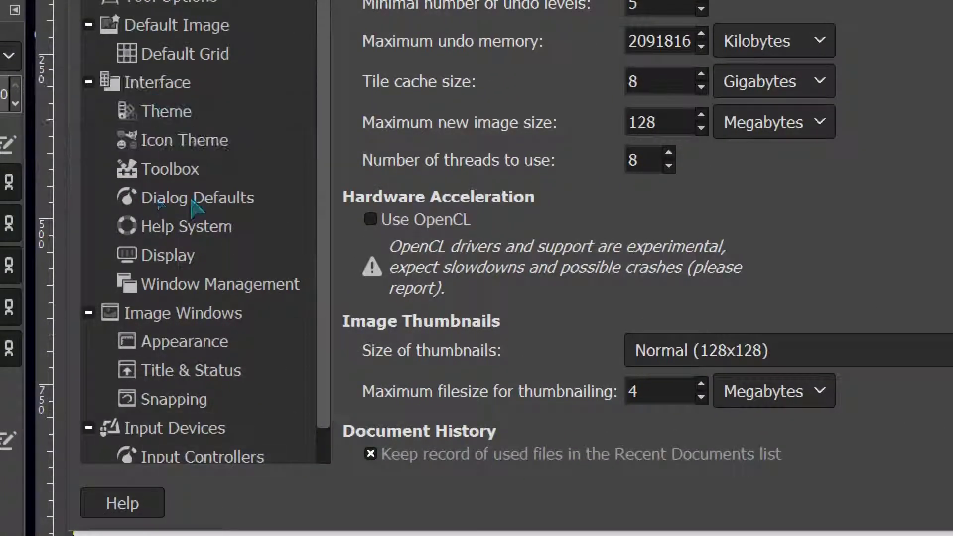
pyautogui.click(166, 319)
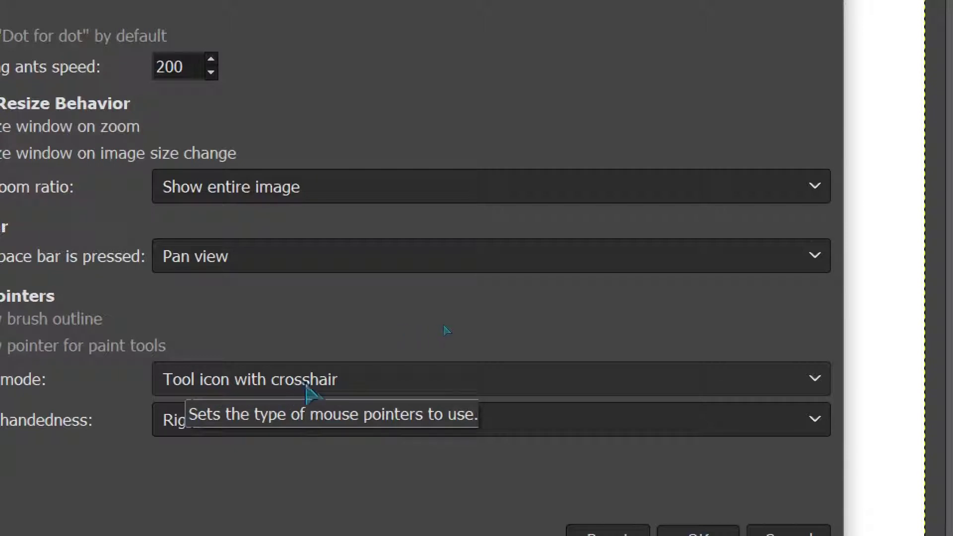
pyautogui.click(818, 379)
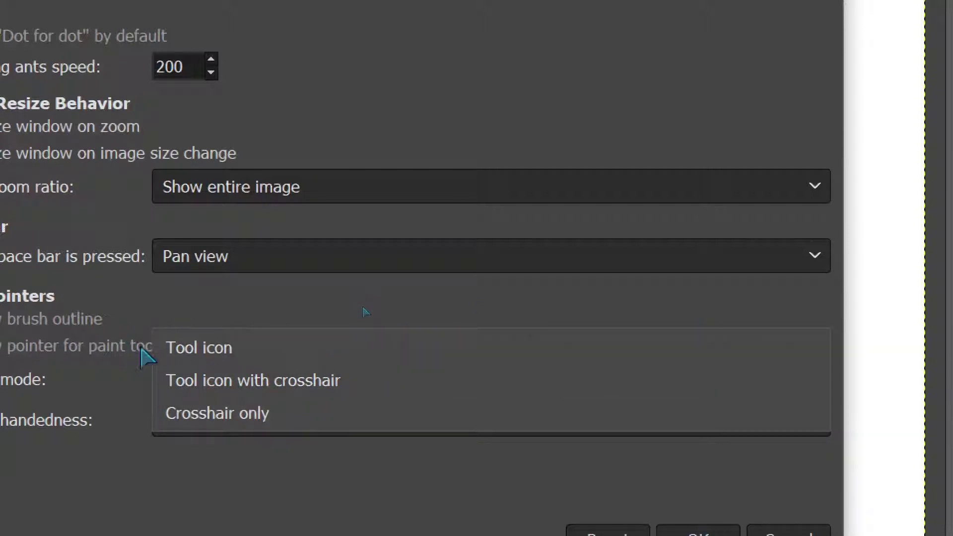
pyautogui.click(191, 354)
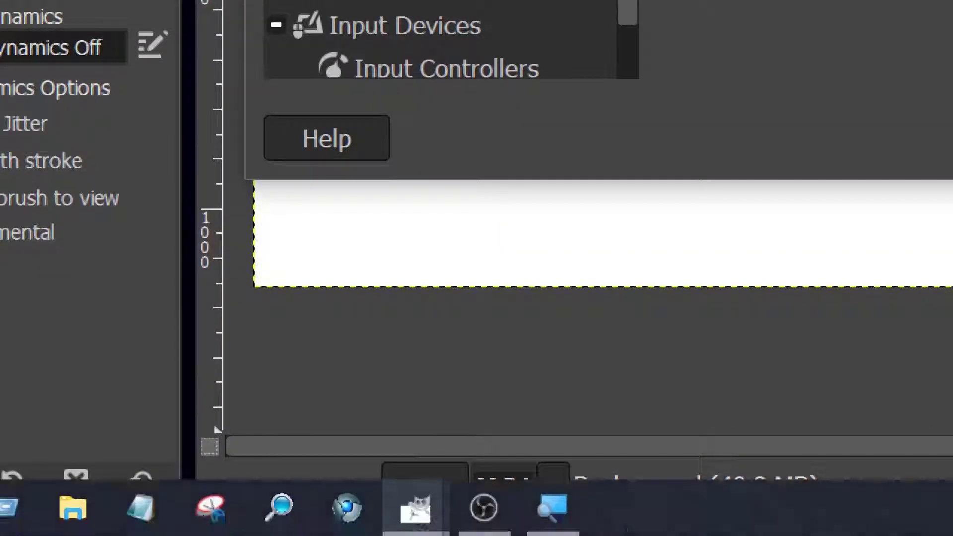
pyautogui.click(551, 514)
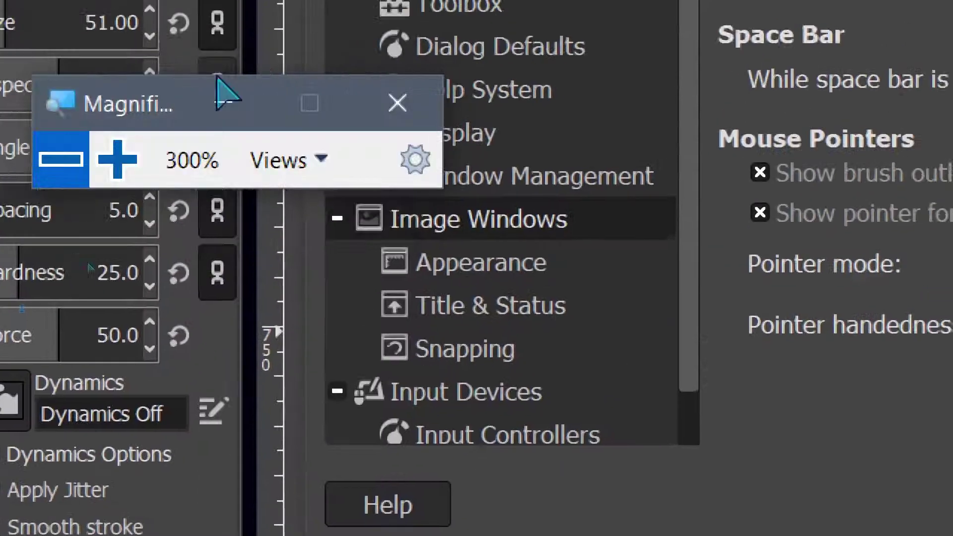
# Paint a looping black stroke left of the star and move Preferences over the canvas.
pyautogui.click(397, 103)
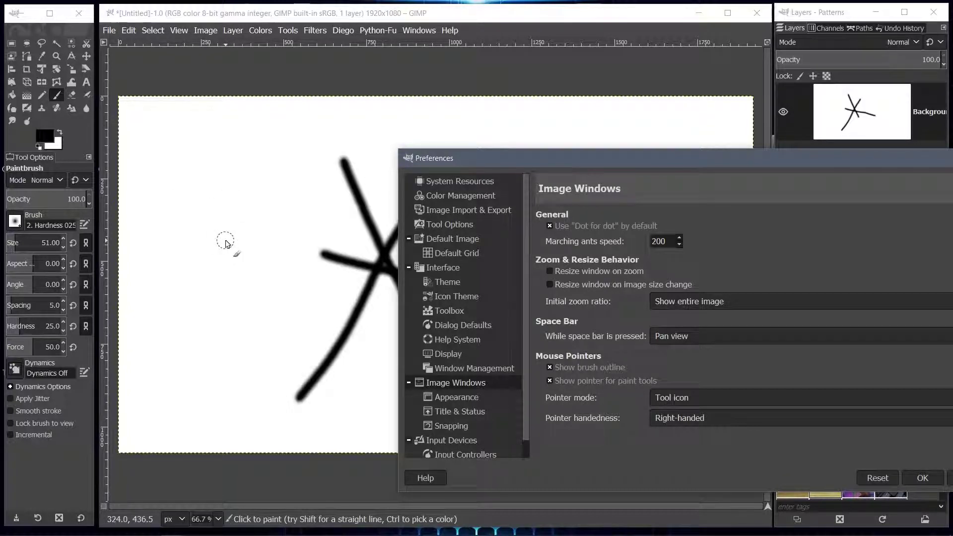
pyautogui.press('super+plus')
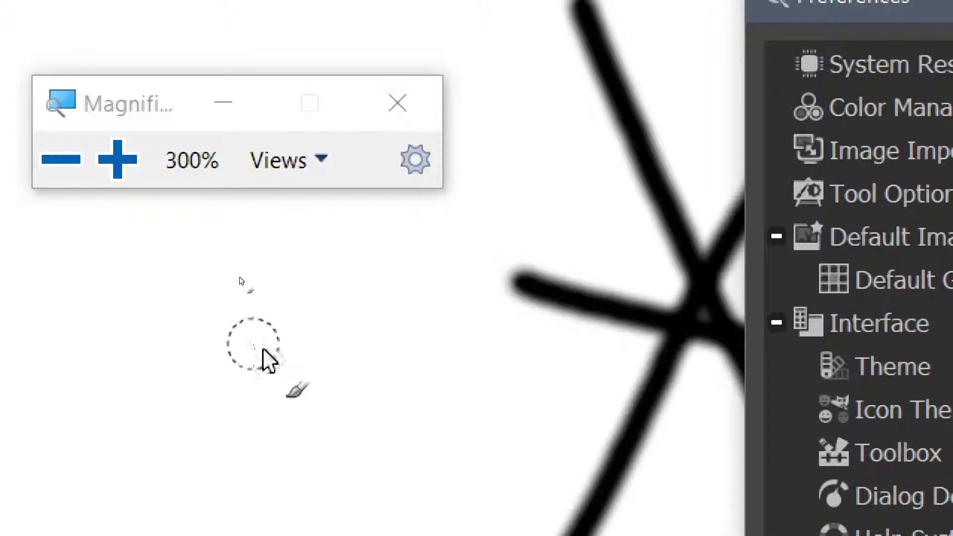
pyautogui.moveTo(276, 335)
pyautogui.mouseDown()
pyautogui.moveTo(495, 369)
pyautogui.moveTo(611, 402)
pyautogui.mouseUp()
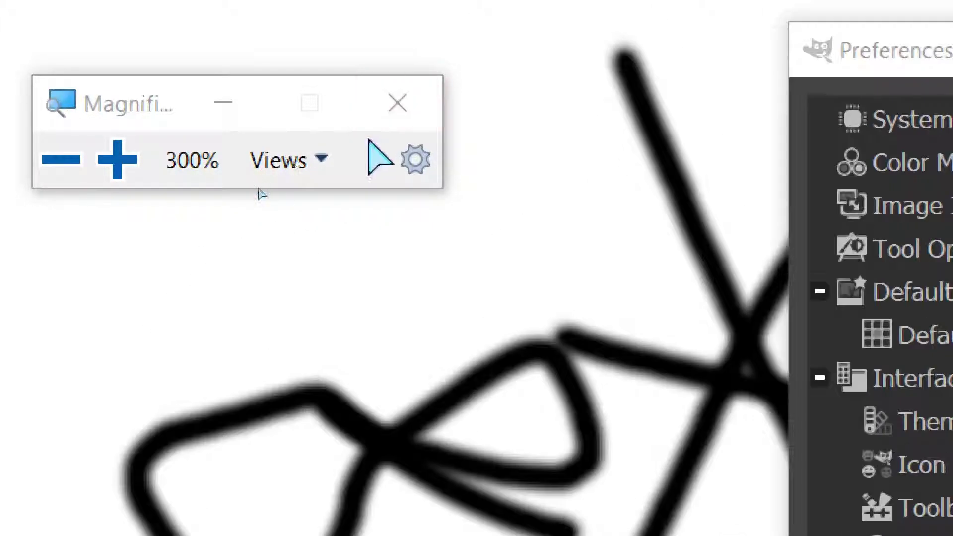
pyautogui.click(417, 103)
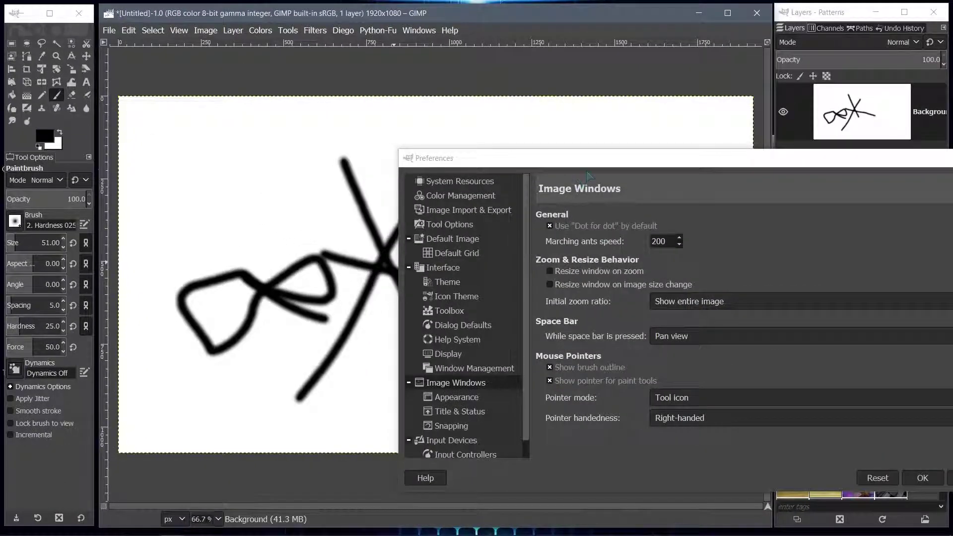
pyautogui.moveTo(589, 170); pyautogui.dragTo(324, 105)
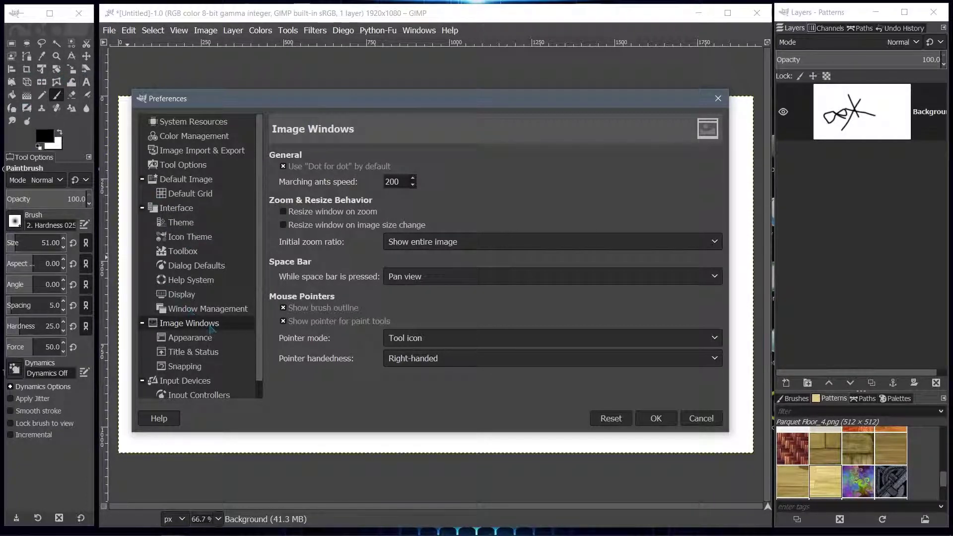
pyautogui.press('super+plus')
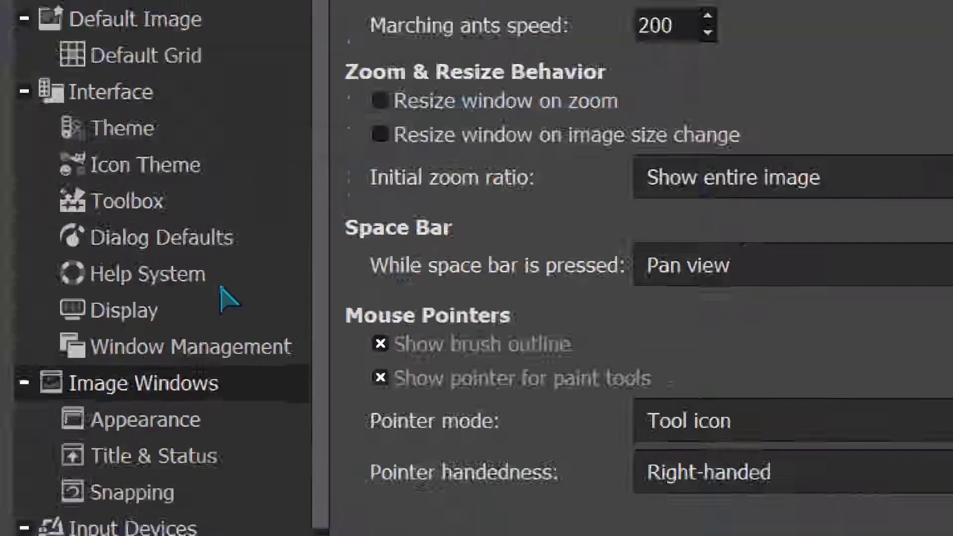
pyautogui.press('super+plus')
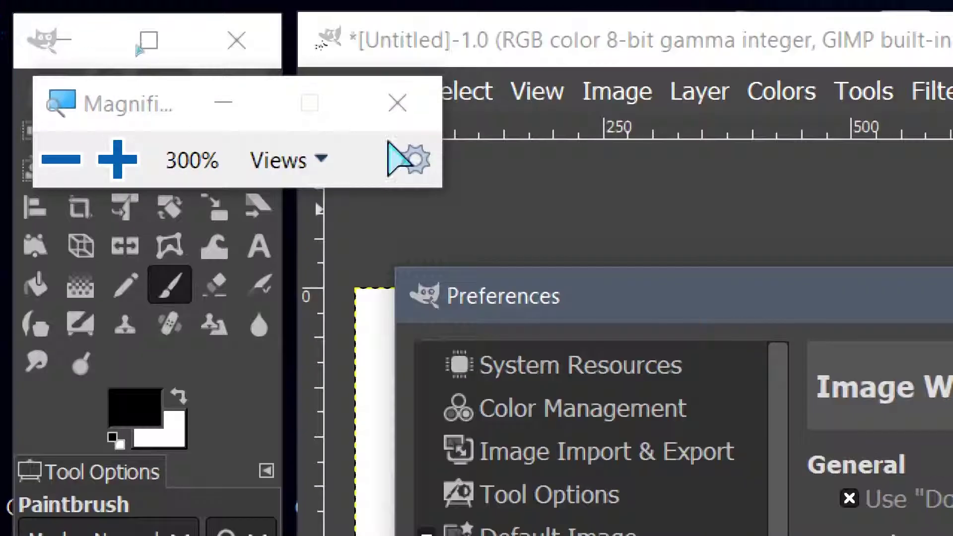
pyautogui.click(204, 105)
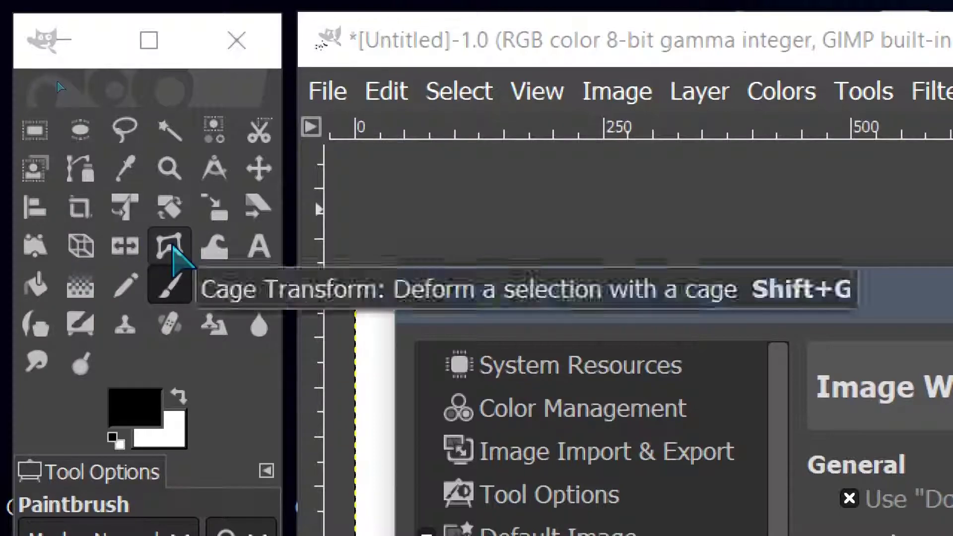
pyautogui.press('super+minus')
pyautogui.press('super+minus')
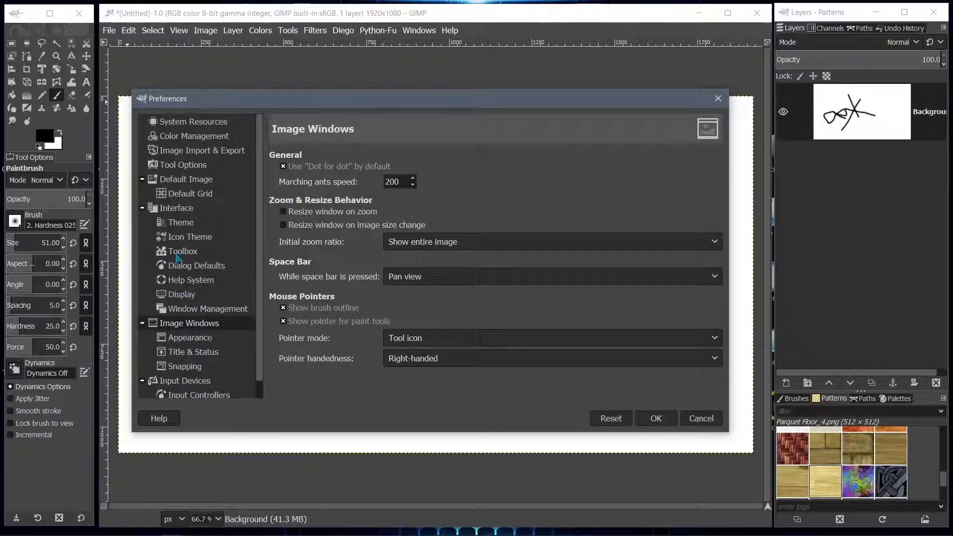
# Choose the Legacy icon theme with a Custom icon size set to Medium.
pyautogui.click(187, 236)
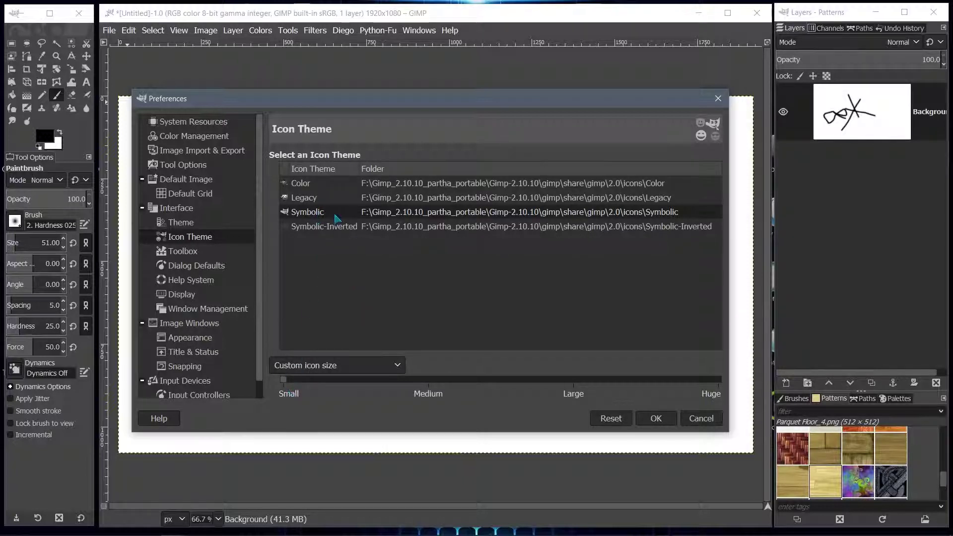
pyautogui.click(301, 200)
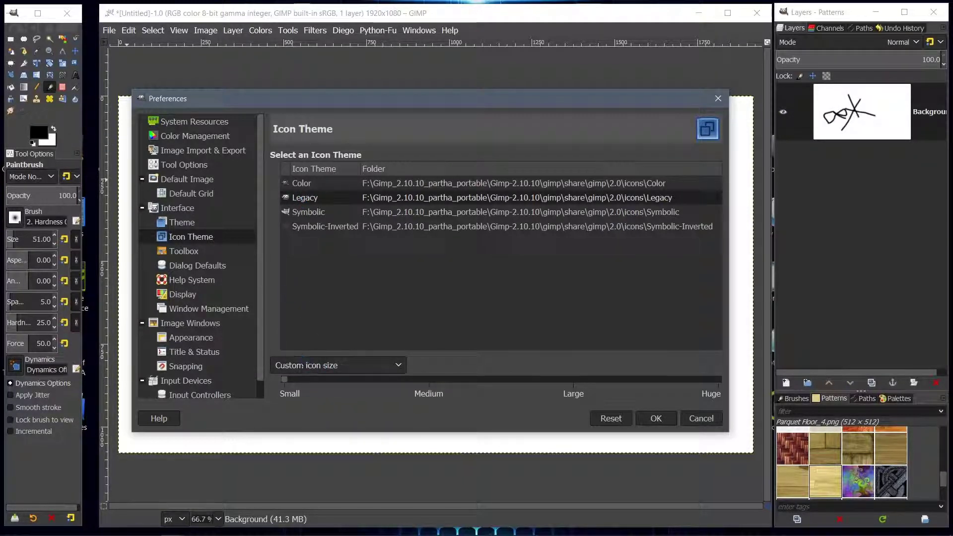
pyautogui.click(398, 366)
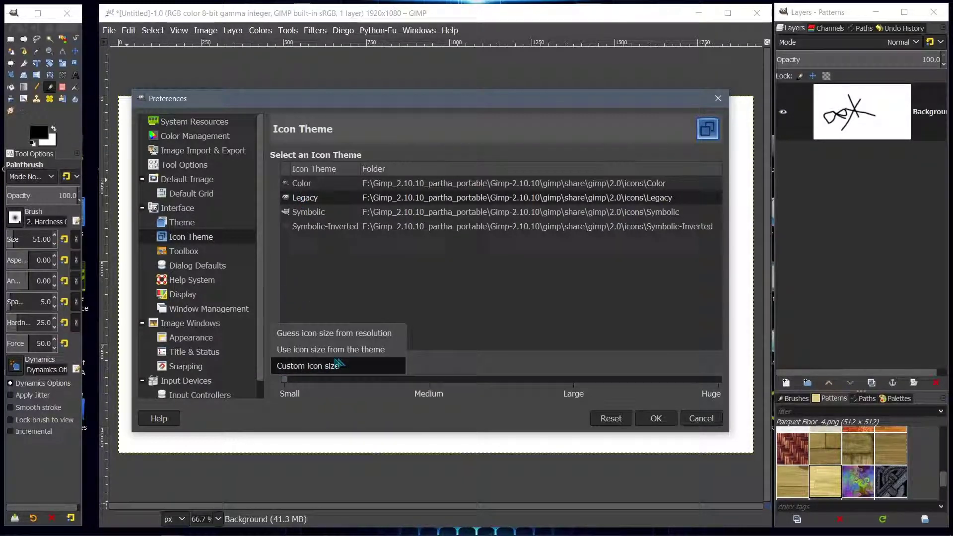
pyautogui.click(292, 367)
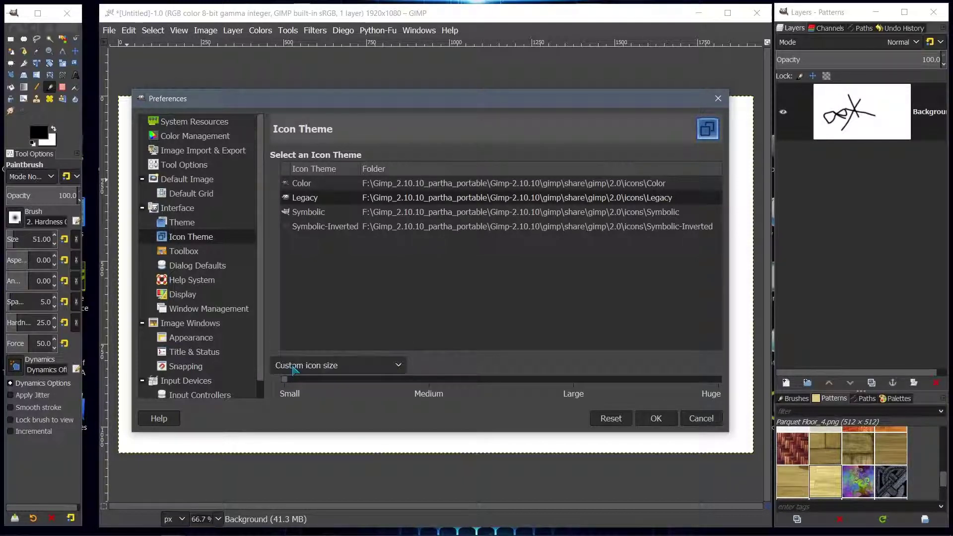
pyautogui.scroll(1, 290, 384)
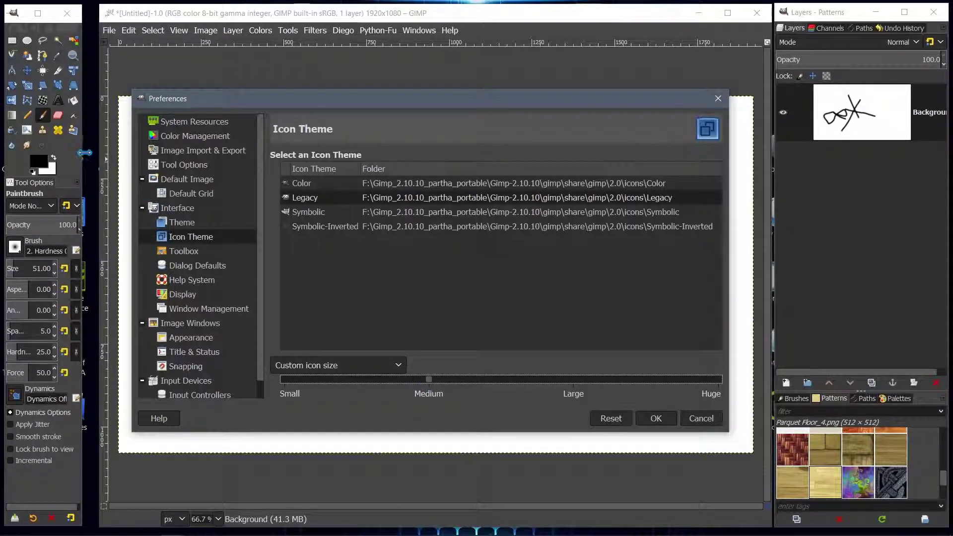
pyautogui.moveTo(84, 151); pyautogui.dragTo(92, 155)
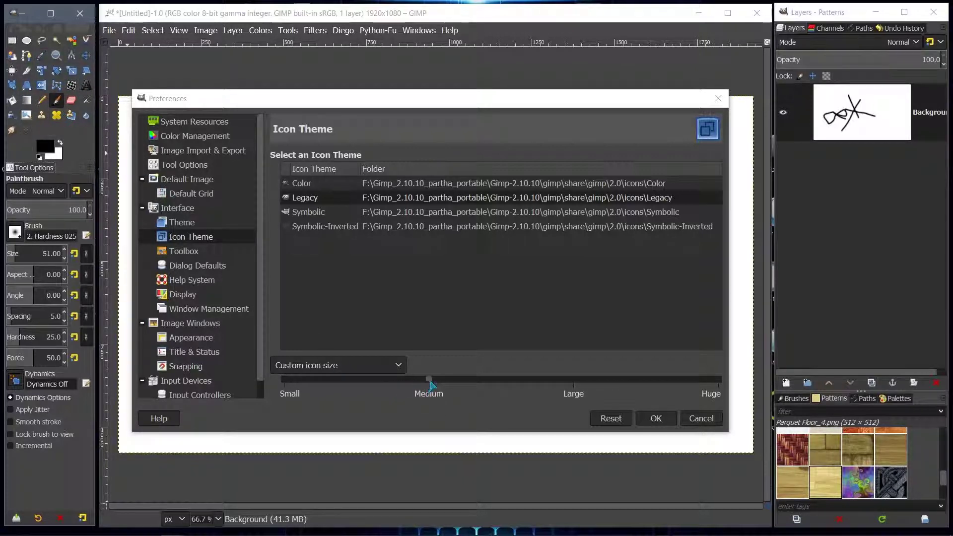
pyautogui.moveTo(430, 380); pyautogui.dragTo(570, 380)
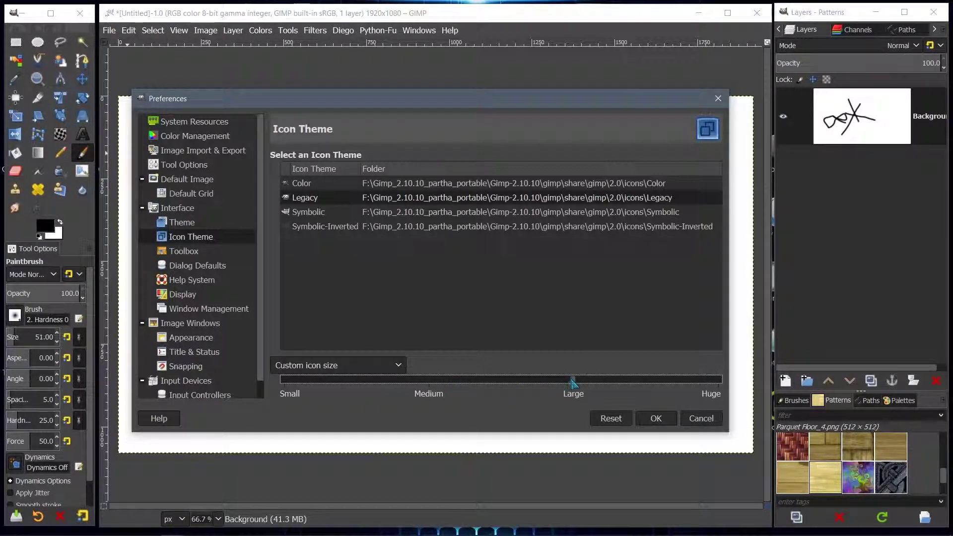
pyautogui.moveTo(504, 377); pyautogui.dragTo(437, 384)
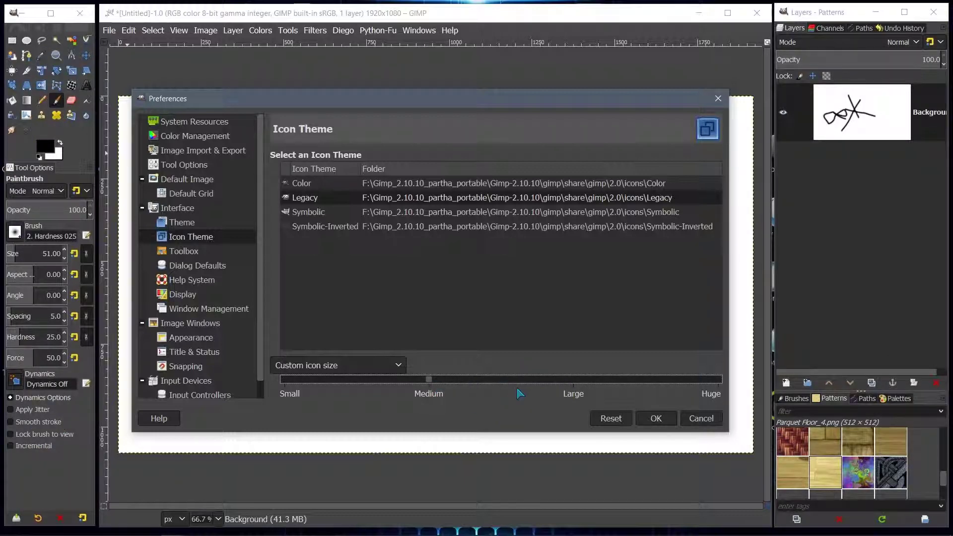
# Apply the preferences, clear the canvas, and paint a small asterisk left of centre.
pyautogui.click(655, 418)
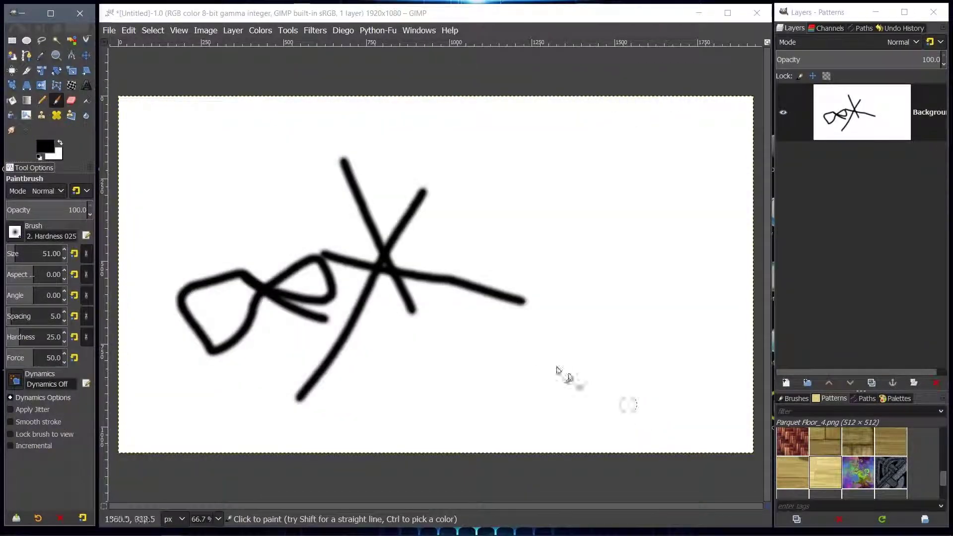
pyautogui.click(128, 30)
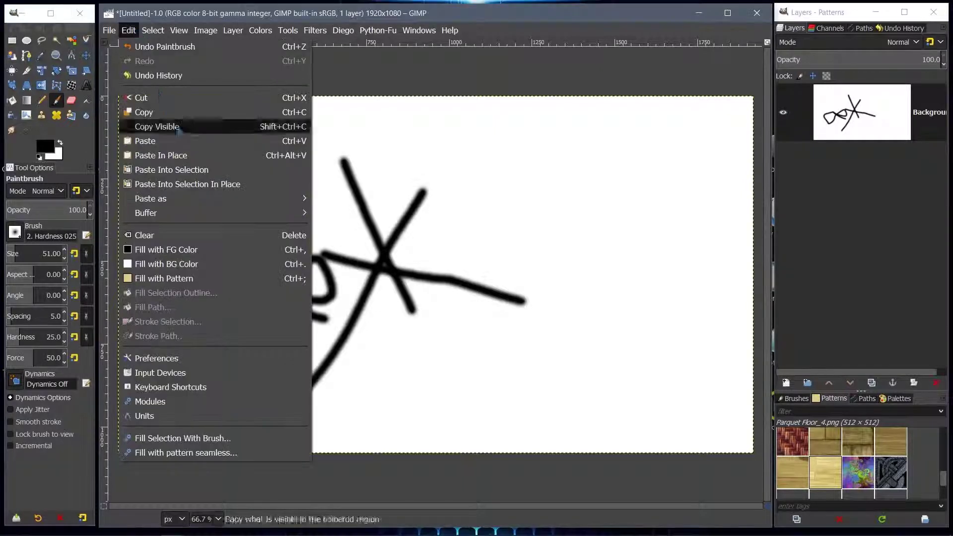
pyautogui.click(156, 236)
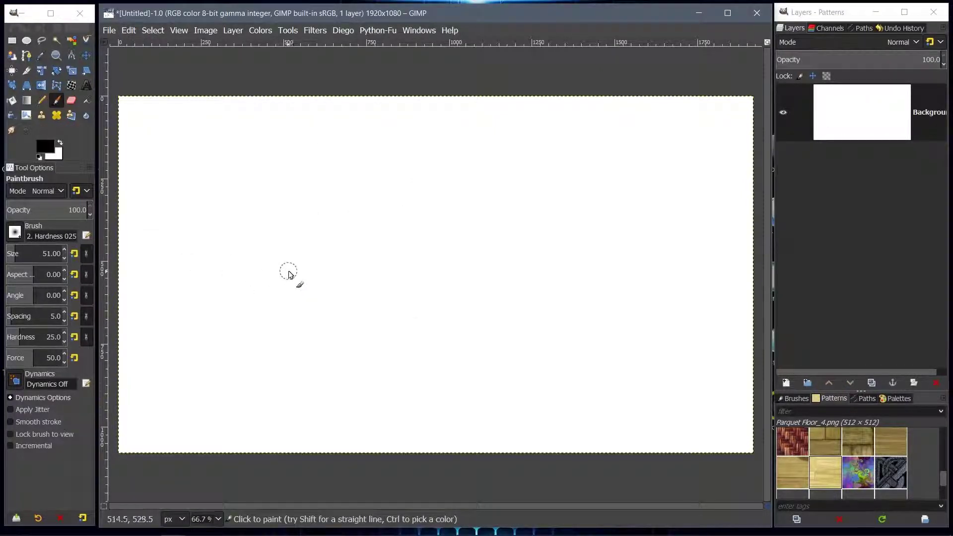
pyautogui.moveTo(288, 271)
pyautogui.mouseDown()
pyautogui.moveTo(355, 300)
pyautogui.moveTo(288, 308)
pyautogui.mouseUp()
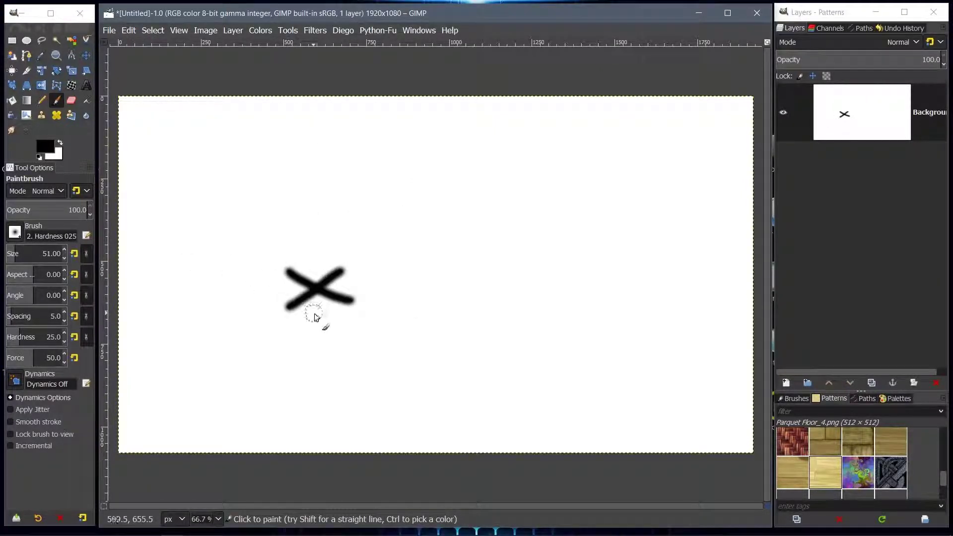
pyautogui.moveTo(312, 259); pyautogui.dragTo(323, 320)
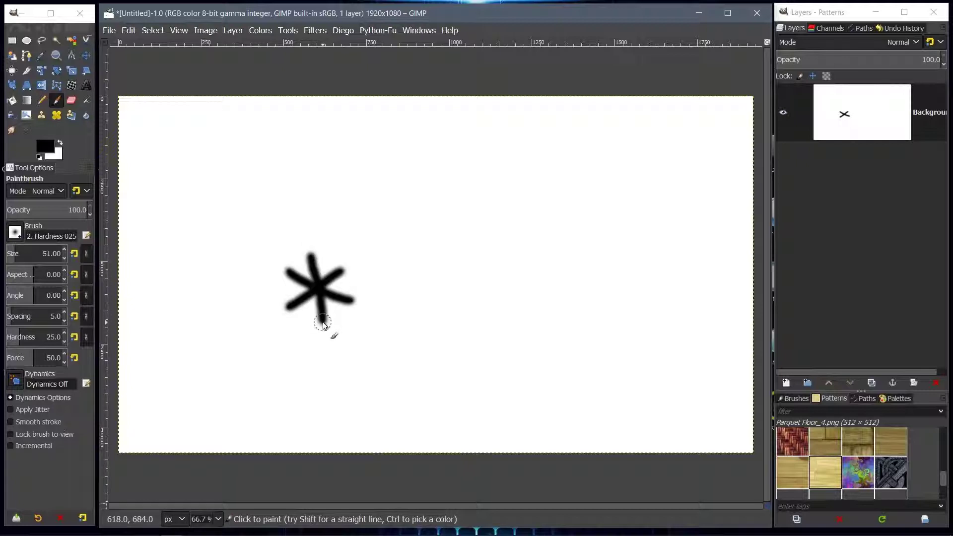